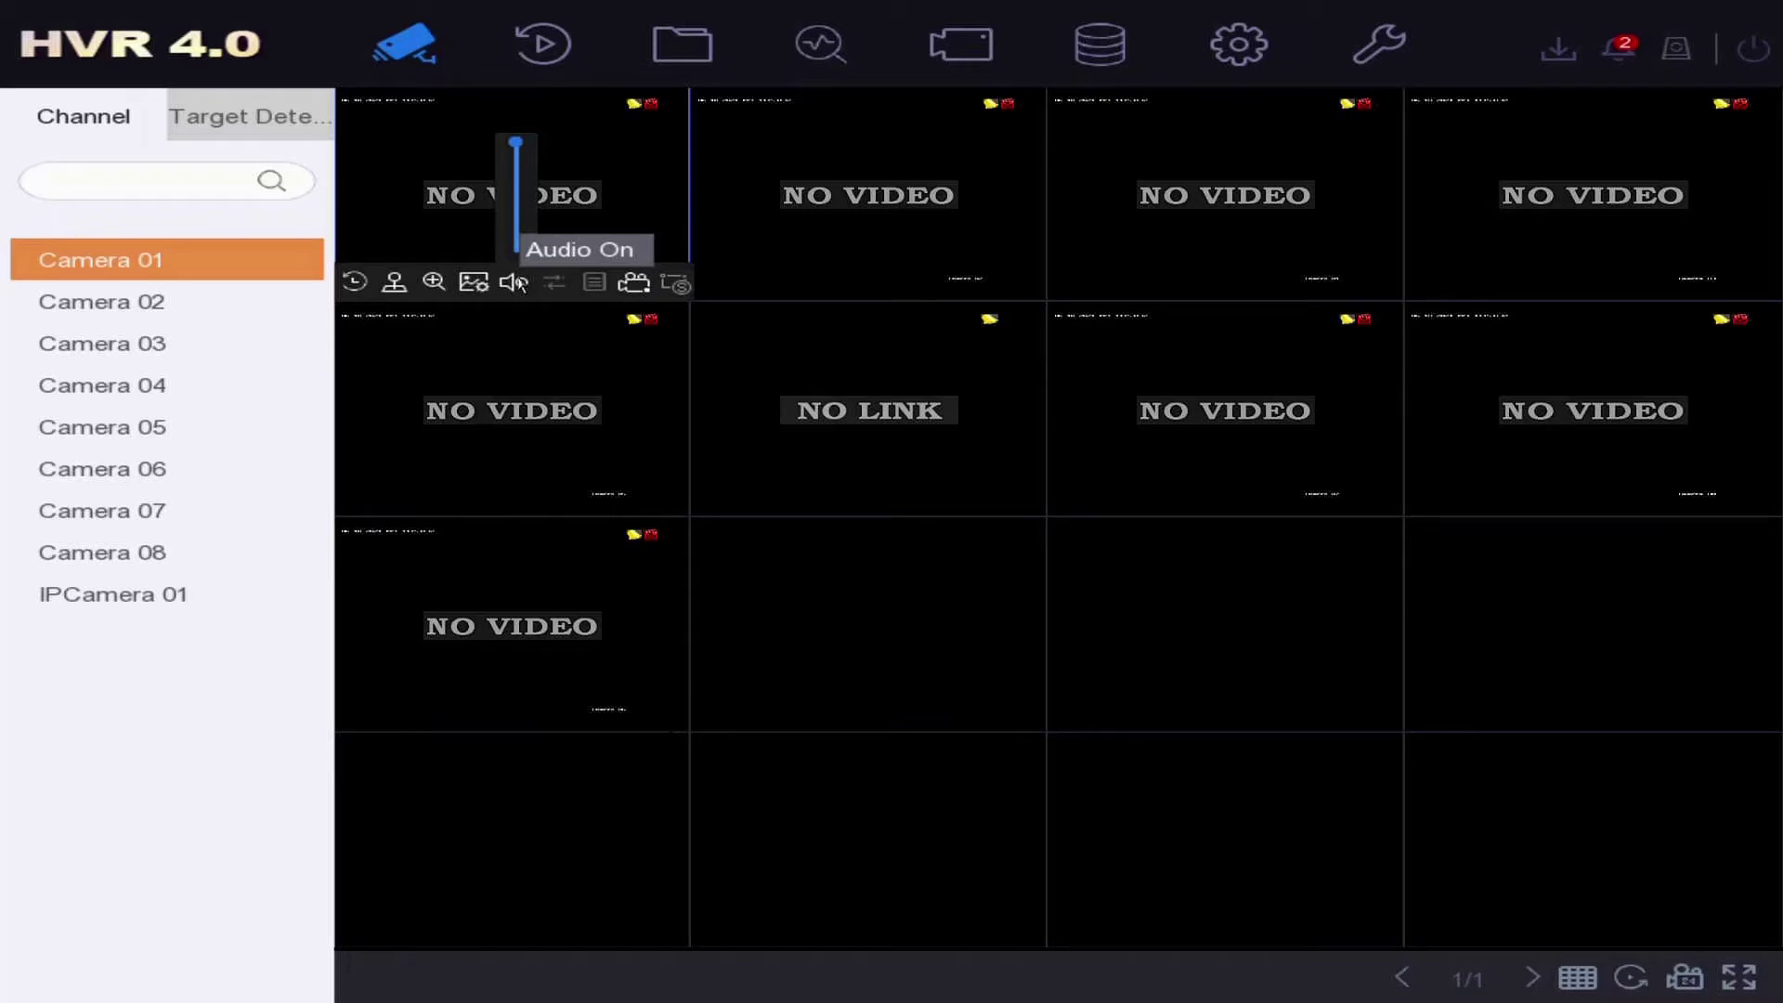
- Double-click the Camera 01 tile so it fills the live view alone
double_click(432, 211)
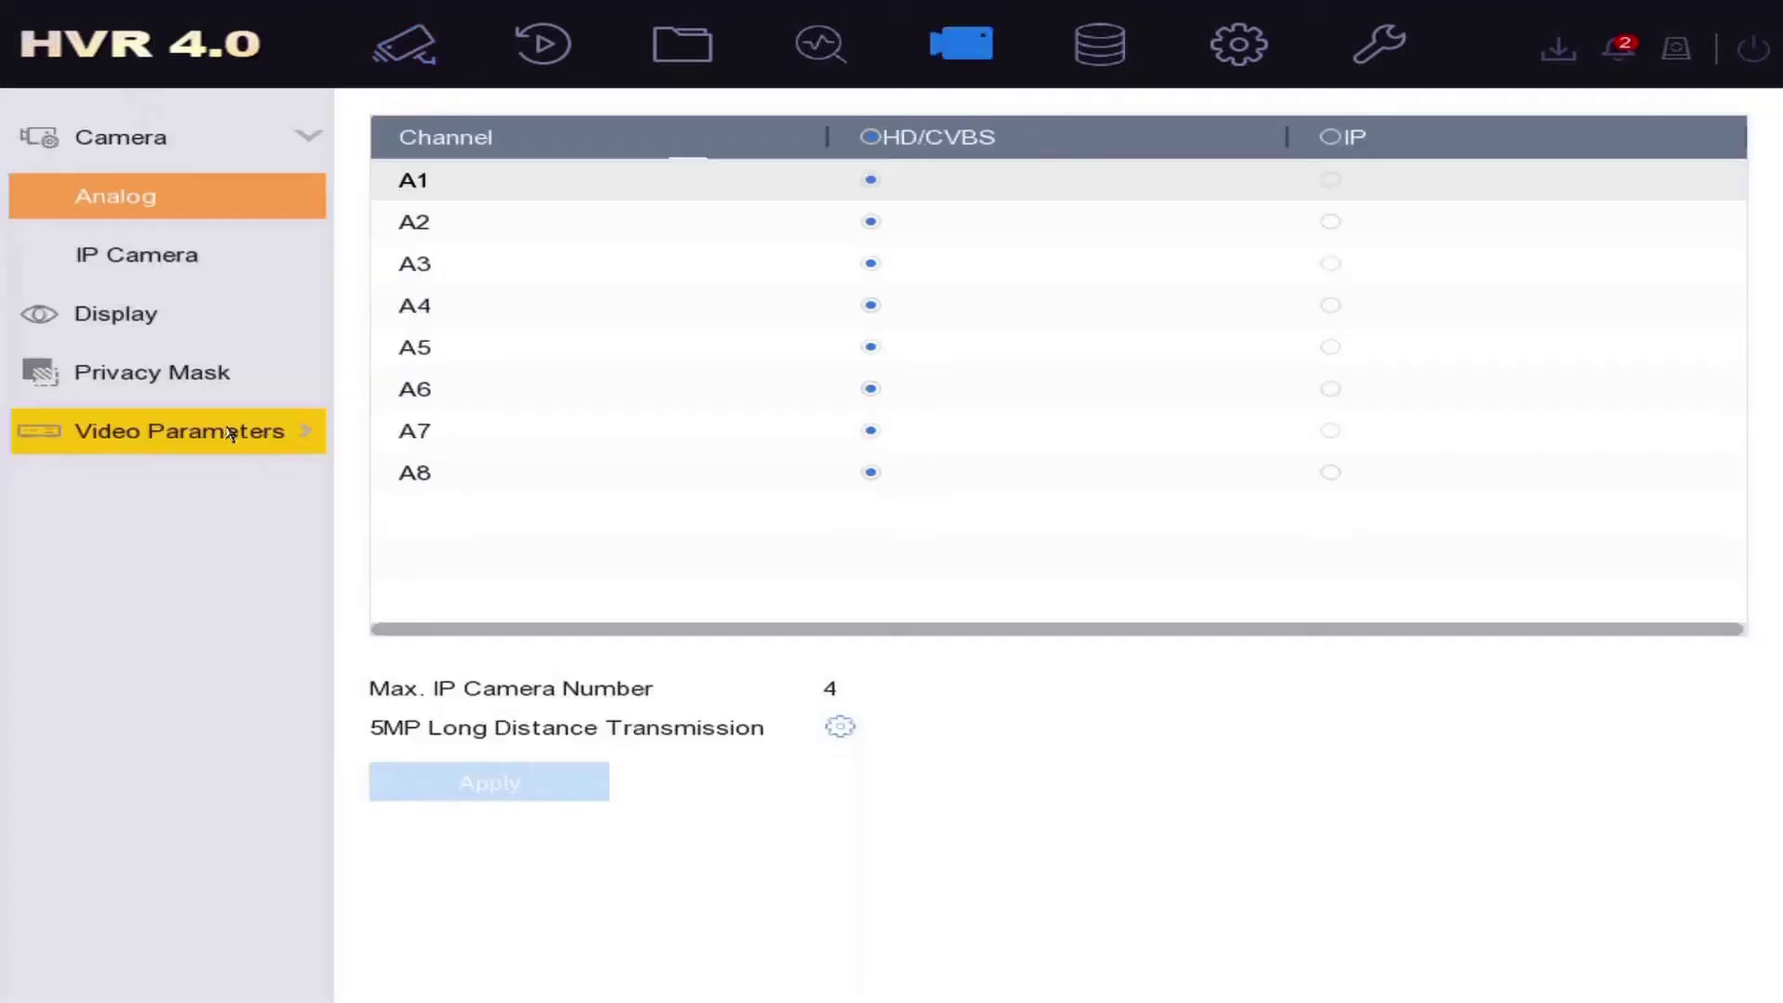
- Open the Main Stream encoding settings to change Camera 01's audio source
left_click(232, 434)
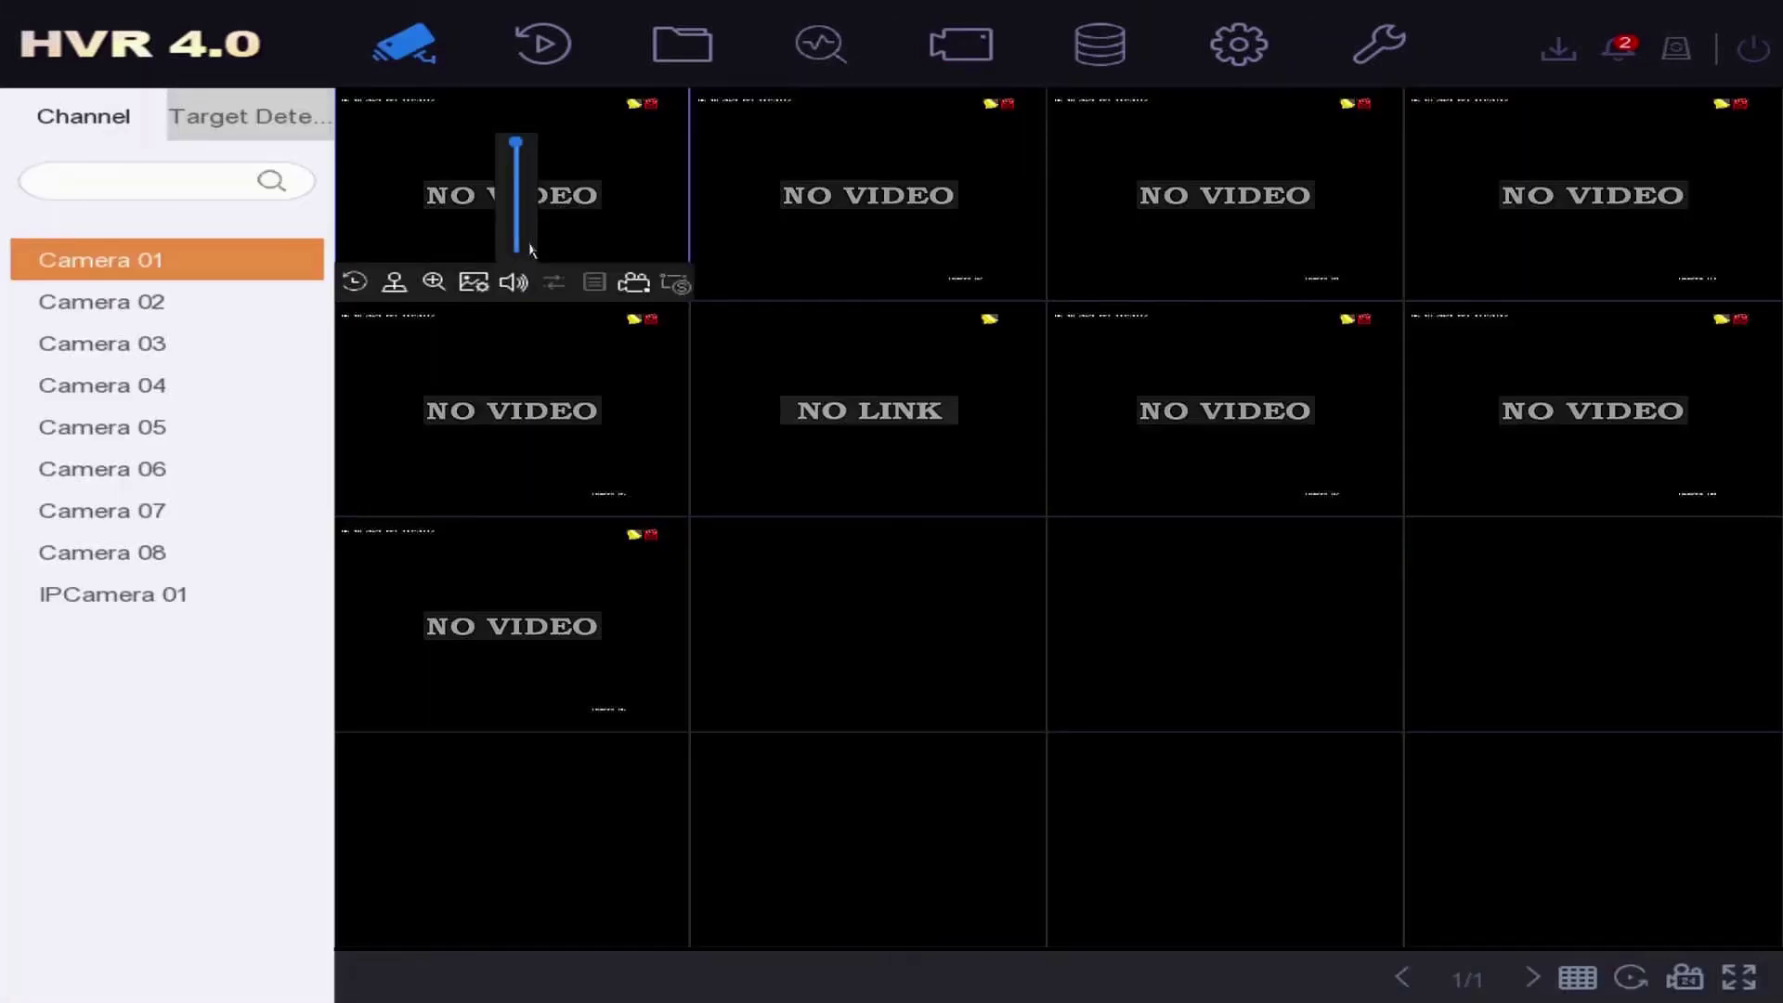
- Maximise the Camera 01 tile in Live View so it fills the screen
double_click(530, 248)
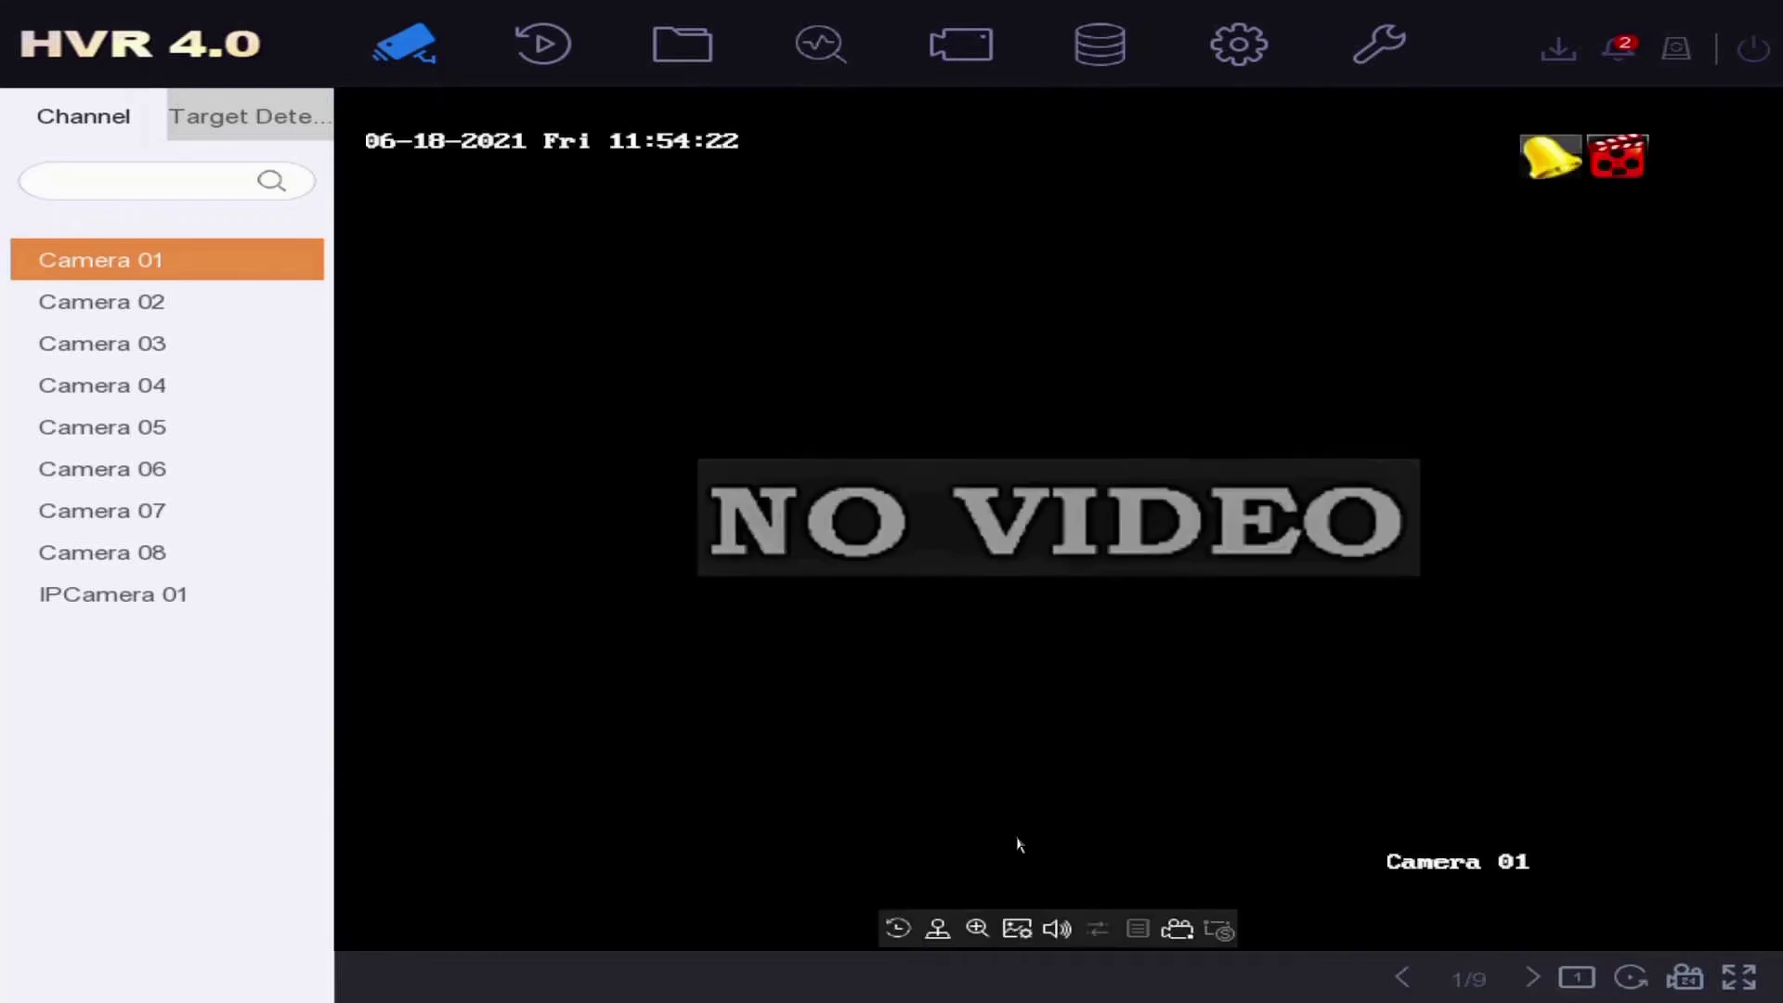